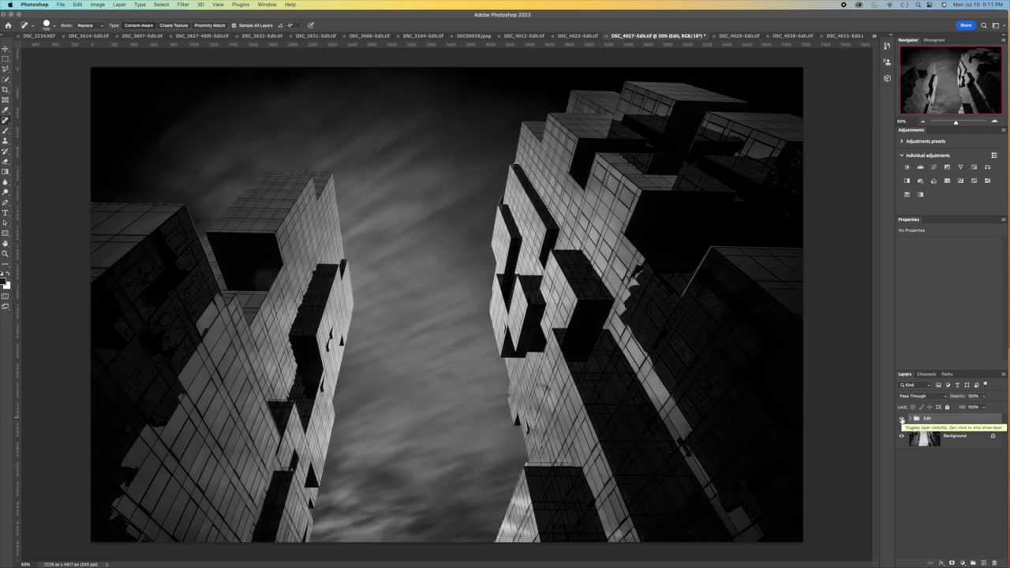
Hide the Edit group to show the unedited photo
left_click(902, 420)
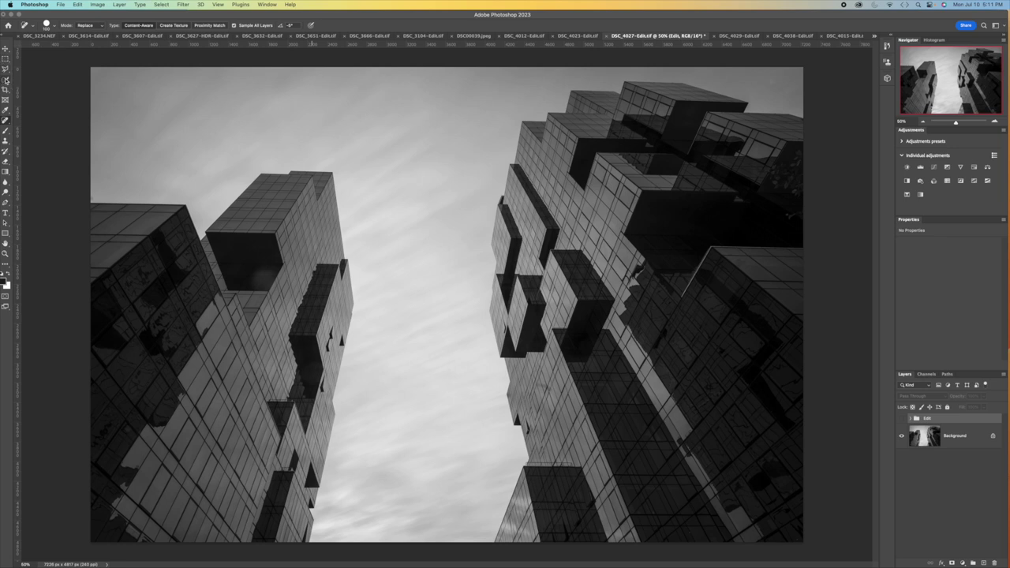
Try to select the sky around the towers with the Quick Selection tool, refining the edge along the right-hand building
left_click(5, 80)
left_click_drag(451, 122, 447, 228)
left_click_drag(474, 107, 769, 87)
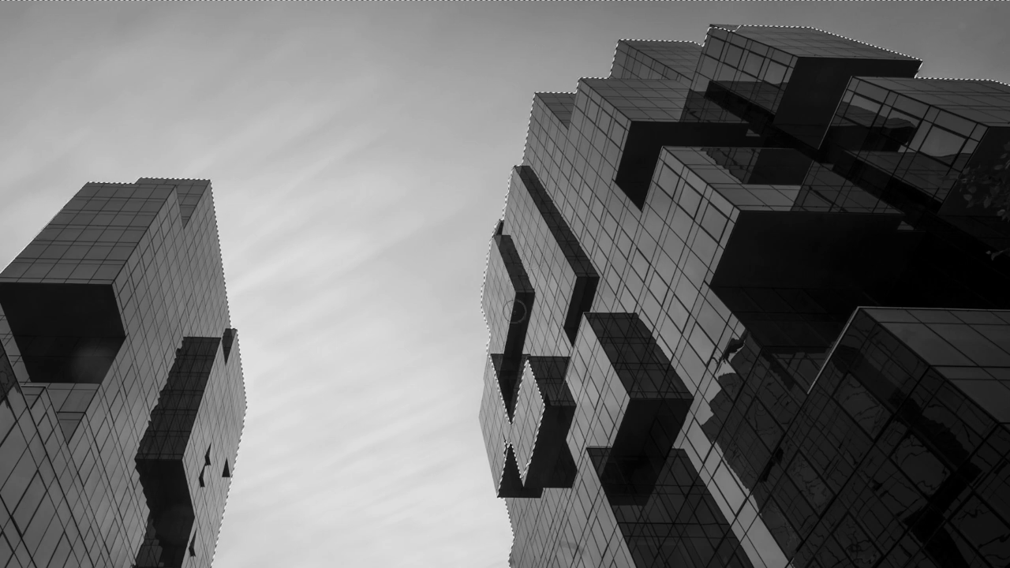
mouse_move(518, 365)
left_mouse_down()
mouse_move(529, 449)
mouse_move(501, 396)
mouse_move(500, 441)
mouse_move(528, 422)
left_mouse_up()
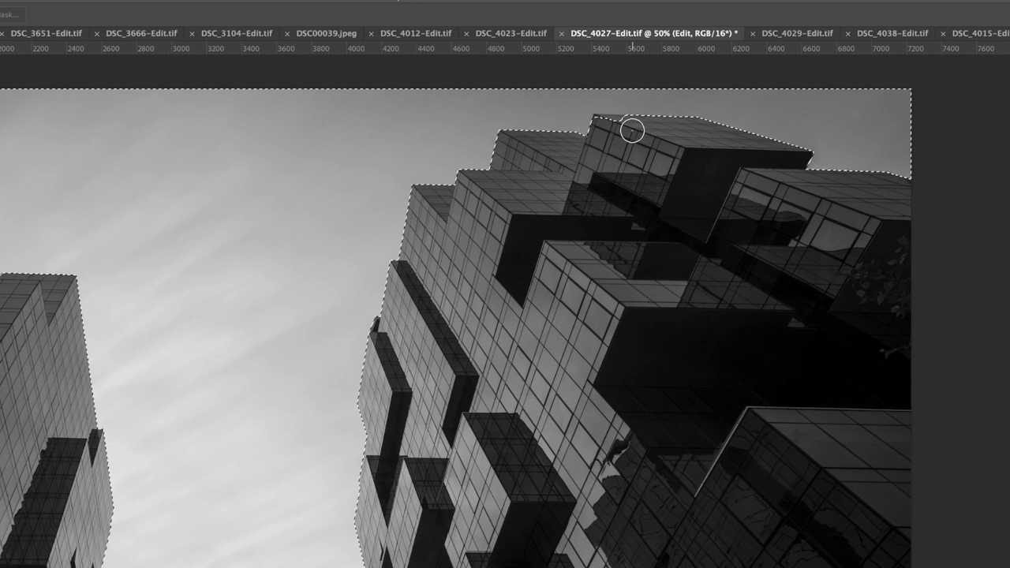
key("bracketleft")
key("bracketleft")
key("bracketleft")
left_click(632, 127)
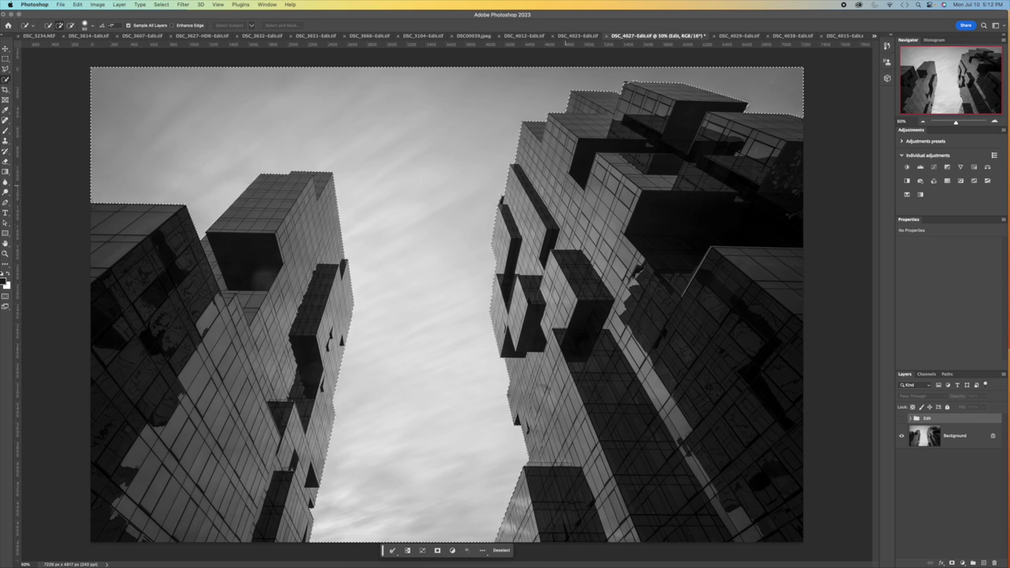
key("super+d")
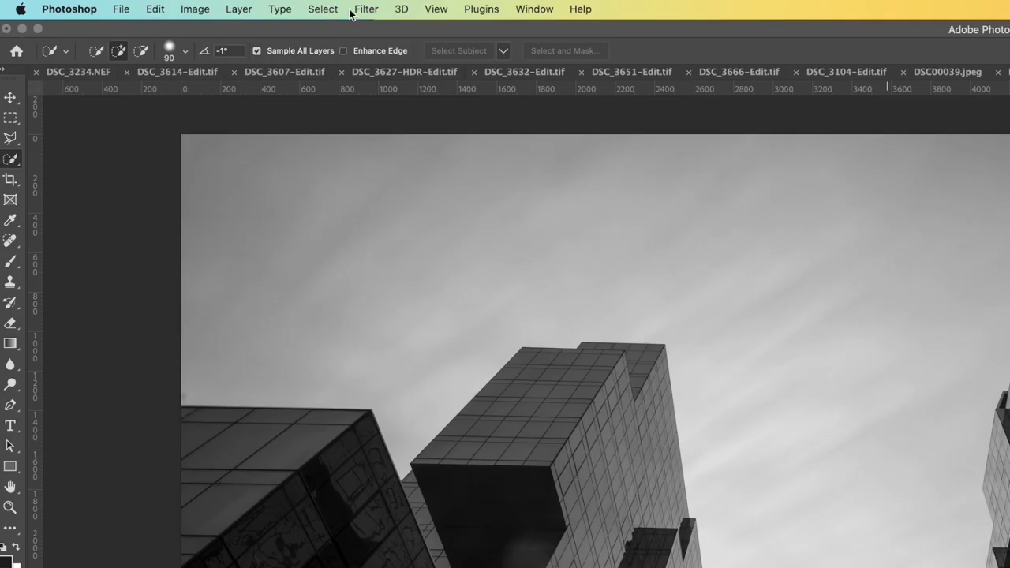
Load the saved sky channel as a new selection
left_click(323, 8)
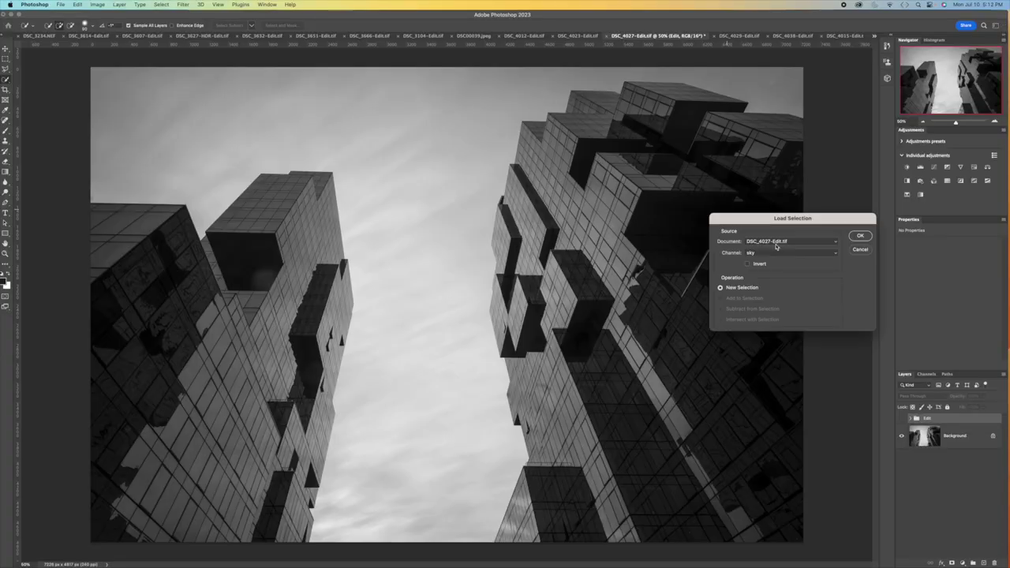
left_click(820, 252)
left_click(863, 236)
left_click(863, 236)
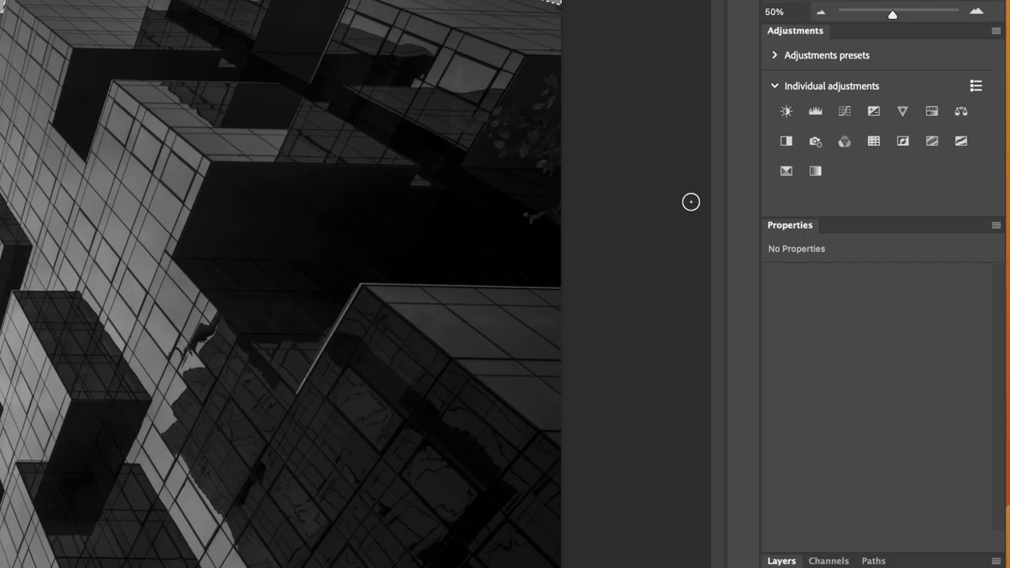
Add an Exposure adjustment layer masked to the sky and set its exposure to -2.24
left_click(874, 112)
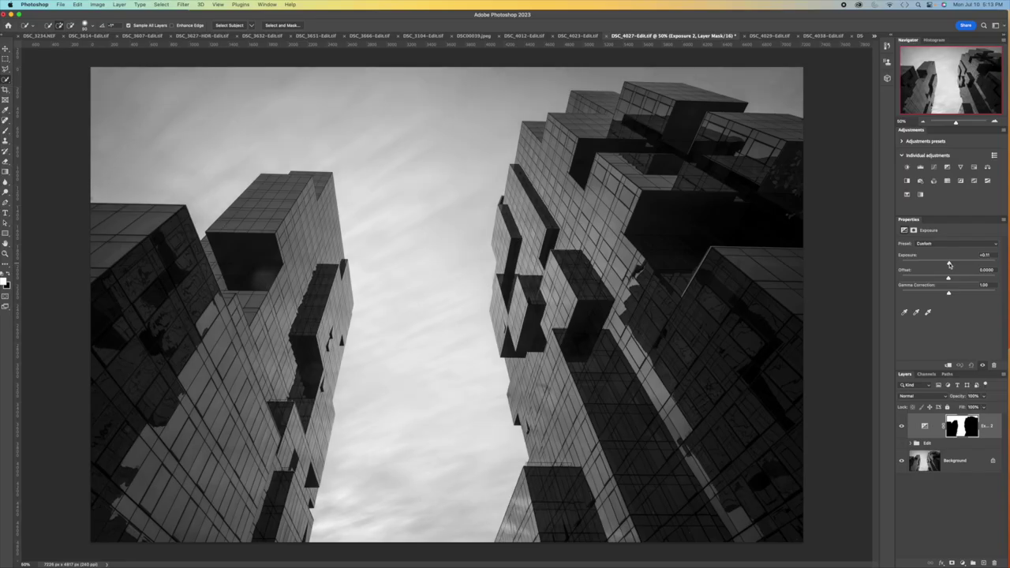
left_click_drag(876, 318, 871, 323)
left_click_drag(947, 264, 934, 264)
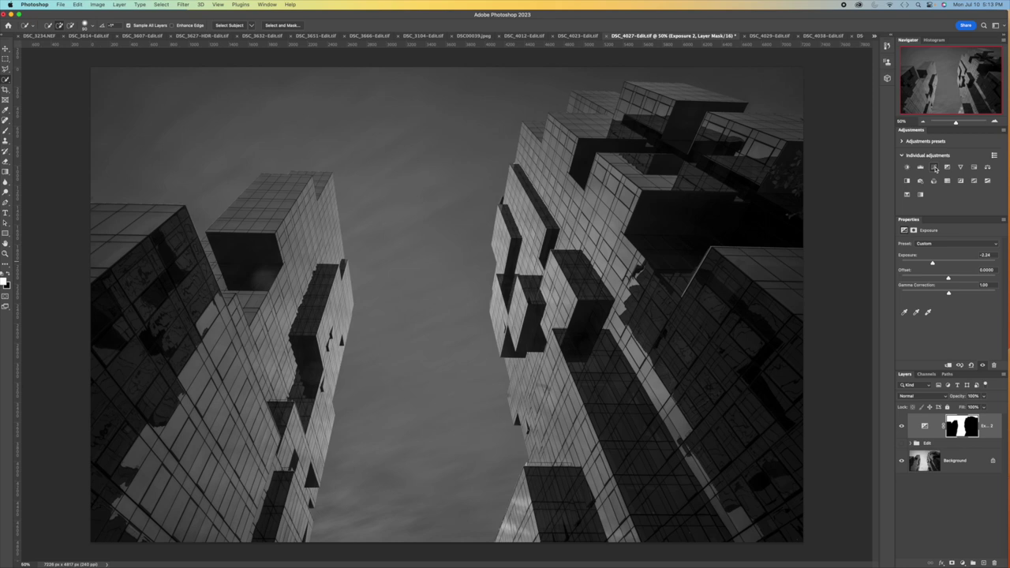
Reselect the sky and add a Curves adjustment with an S-shaped curve, pulling the shadows down to input 93, output 28
left_click(161, 5)
left_click(168, 29)
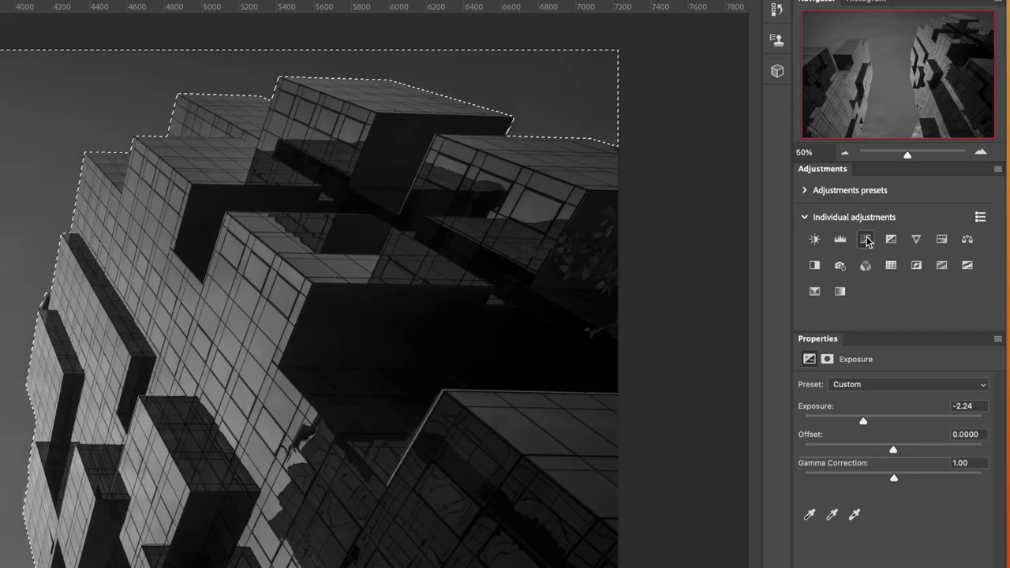
left_click(933, 167)
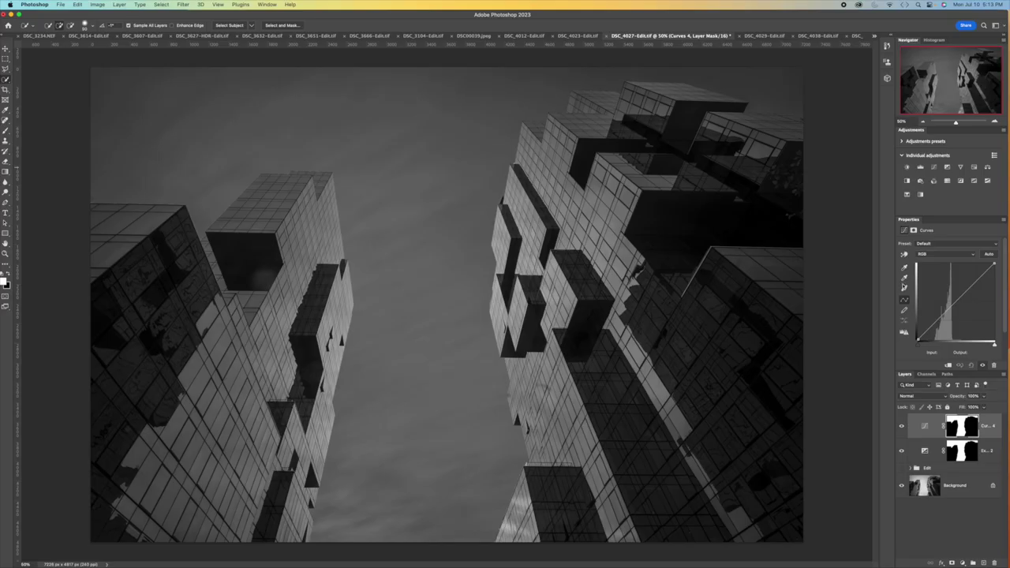
mouse_move(956, 299)
left_mouse_down()
mouse_move(942, 326)
mouse_move(954, 293)
left_mouse_up()
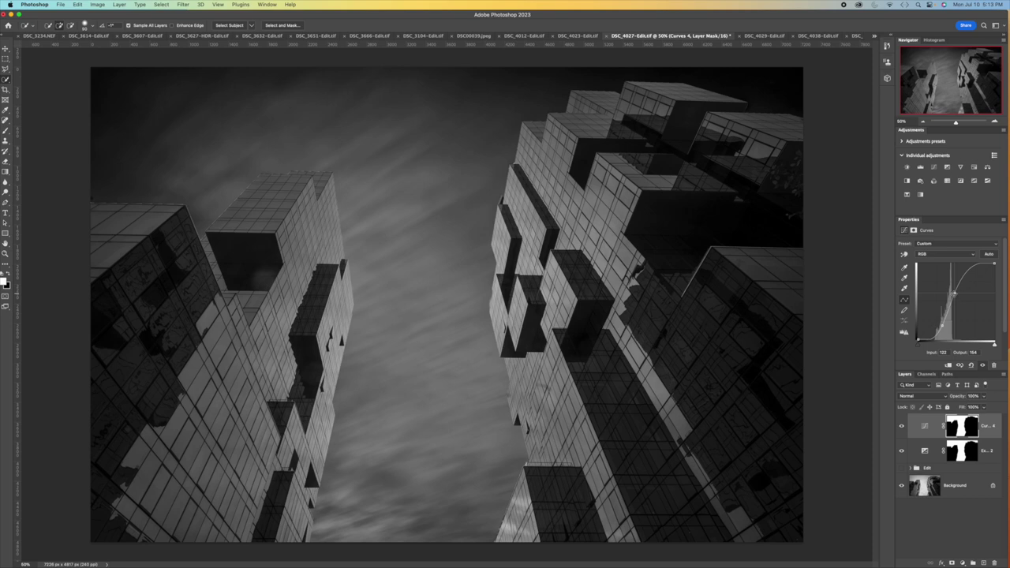
left_click_drag(954, 294, 945, 331)
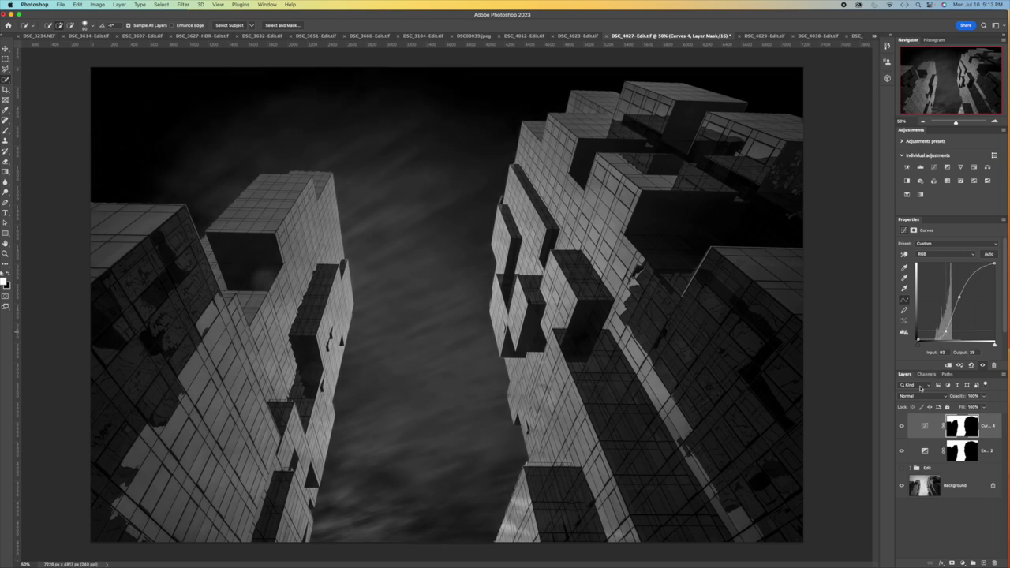
Compare the sky with and without the Curves and Exposure adjustment layers
left_click(901, 426)
left_click(901, 451)
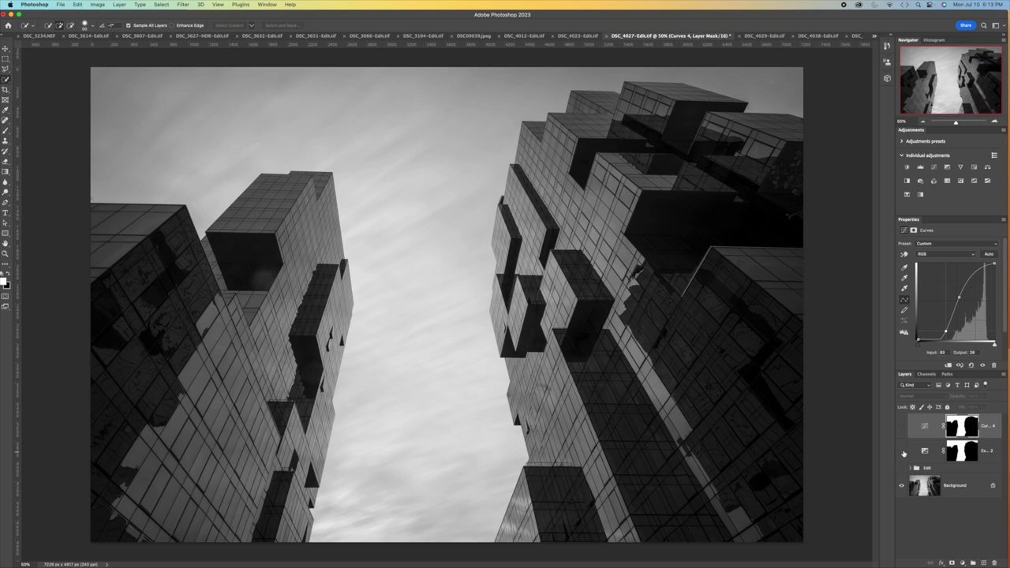
left_click(903, 452)
left_click(901, 425)
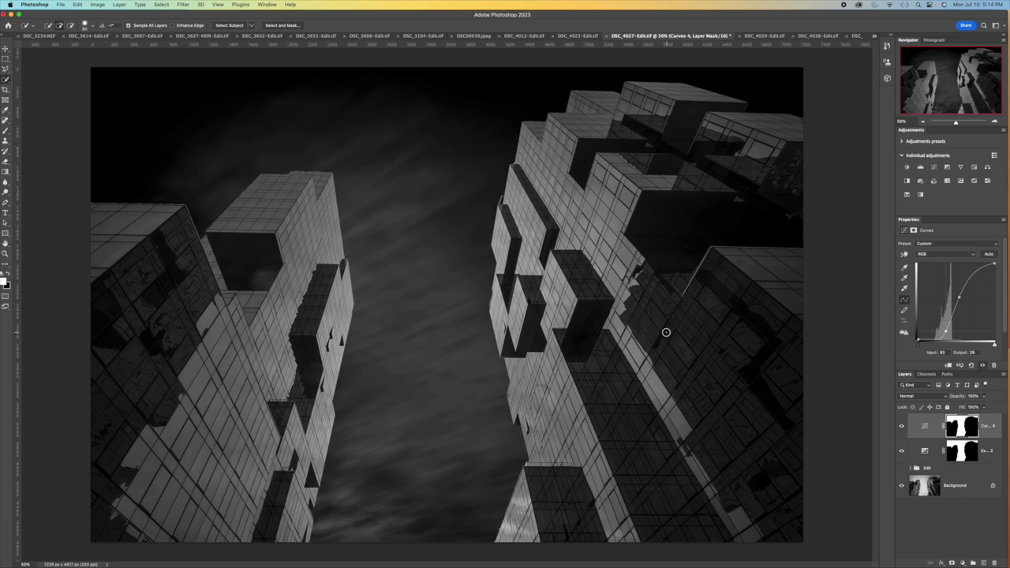
Reselect the sky and invert the selection so that it covers the buildings
left_click(158, 4)
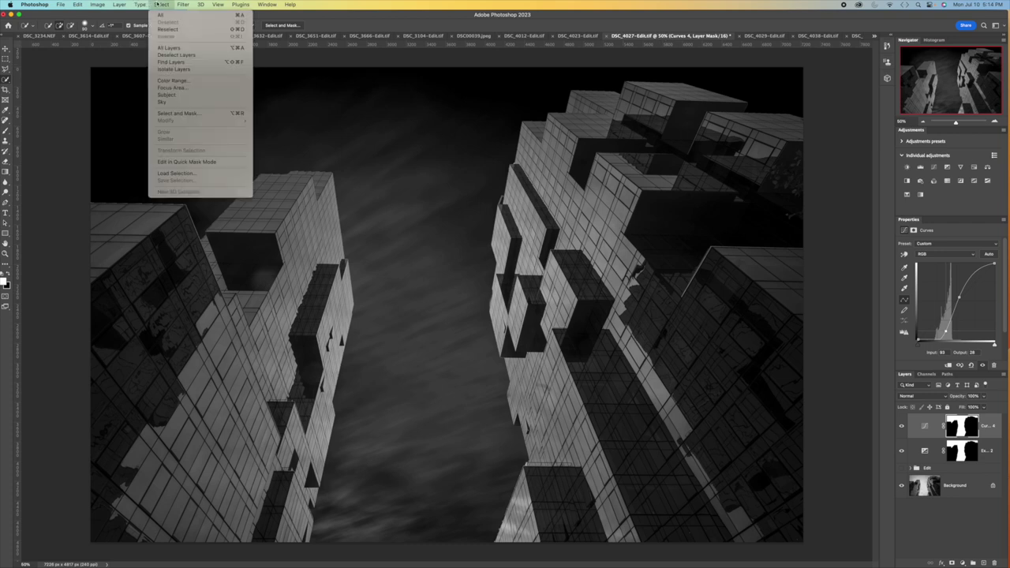
left_click(165, 30)
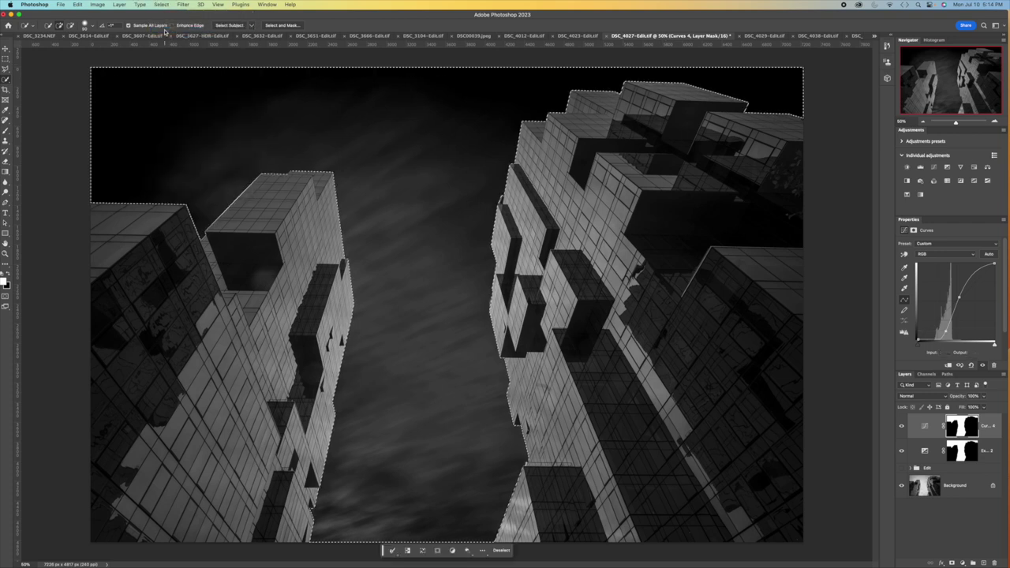
left_click(161, 5)
left_click(166, 37)
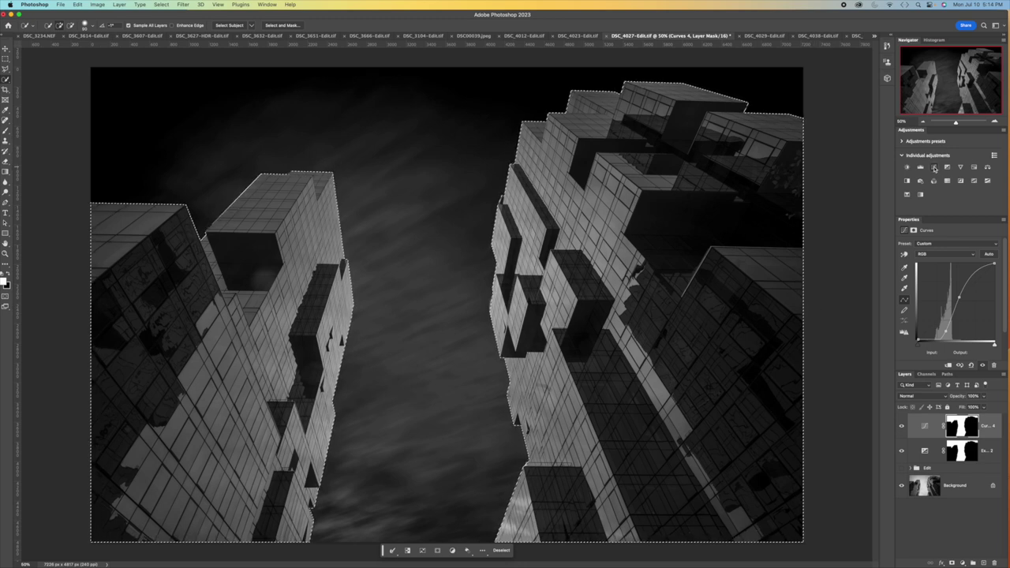
Add a Curves adjustment masked to the buildings, raising the highlights and lowering the shadows into a gentle S-curve
left_click(933, 167)
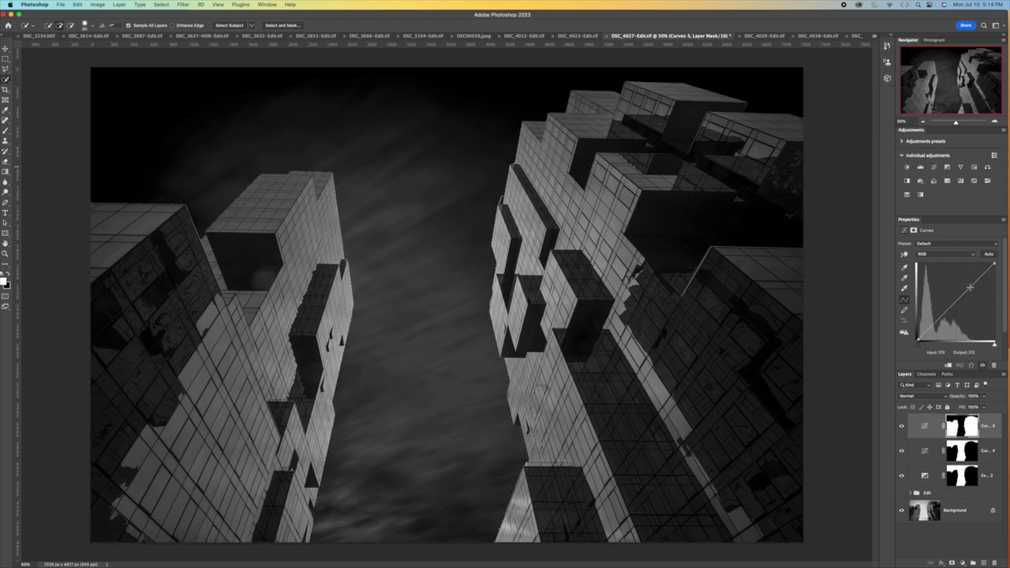
left_click_drag(970, 286, 967, 283)
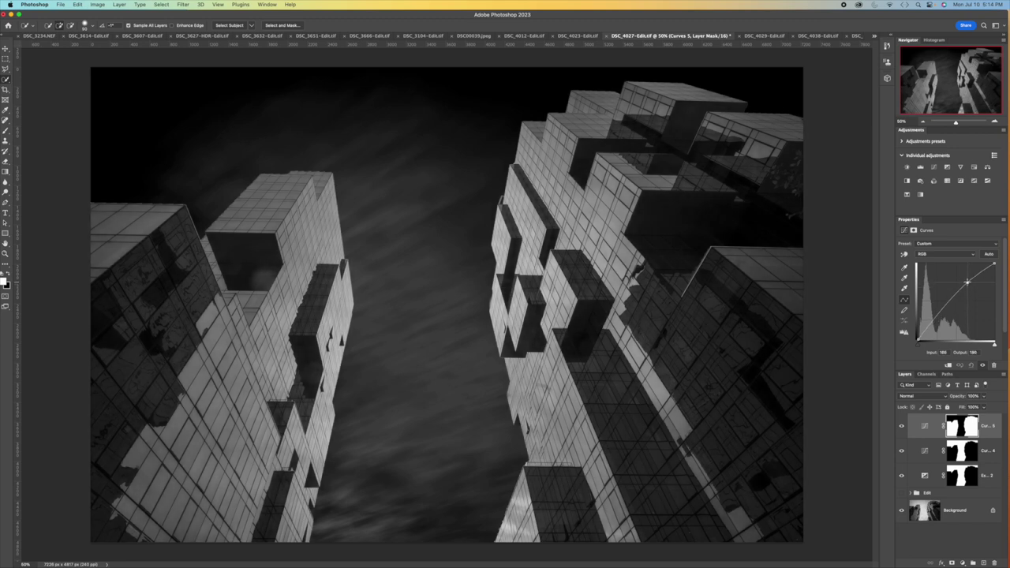
mouse_move(934, 316)
left_mouse_down()
mouse_move(931, 329)
mouse_move(937, 323)
left_mouse_up()
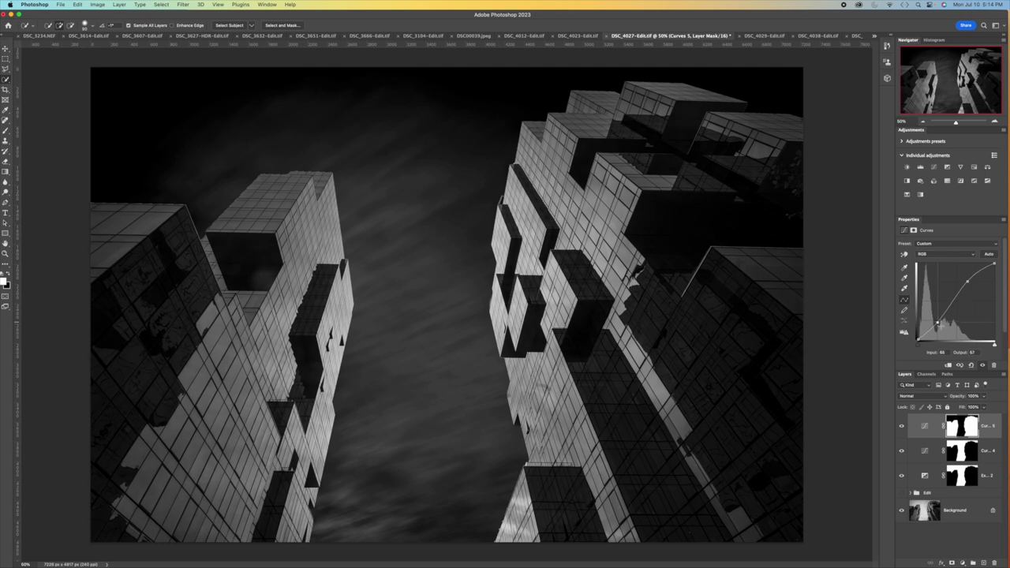
Compare the photo with and without the new adjustment layers, starting with the buildings' Curves layer
left_click(902, 428)
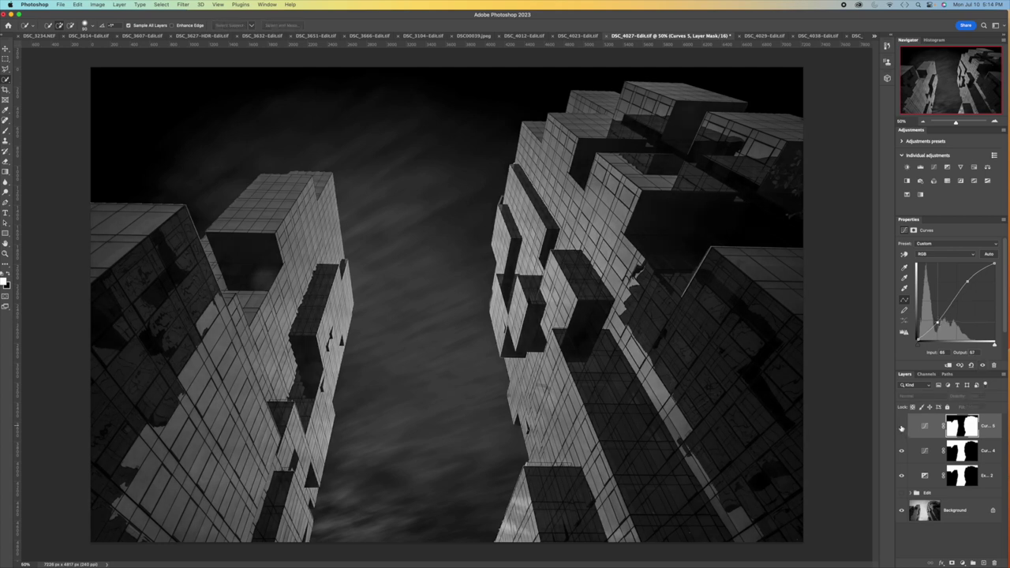
left_click(902, 428)
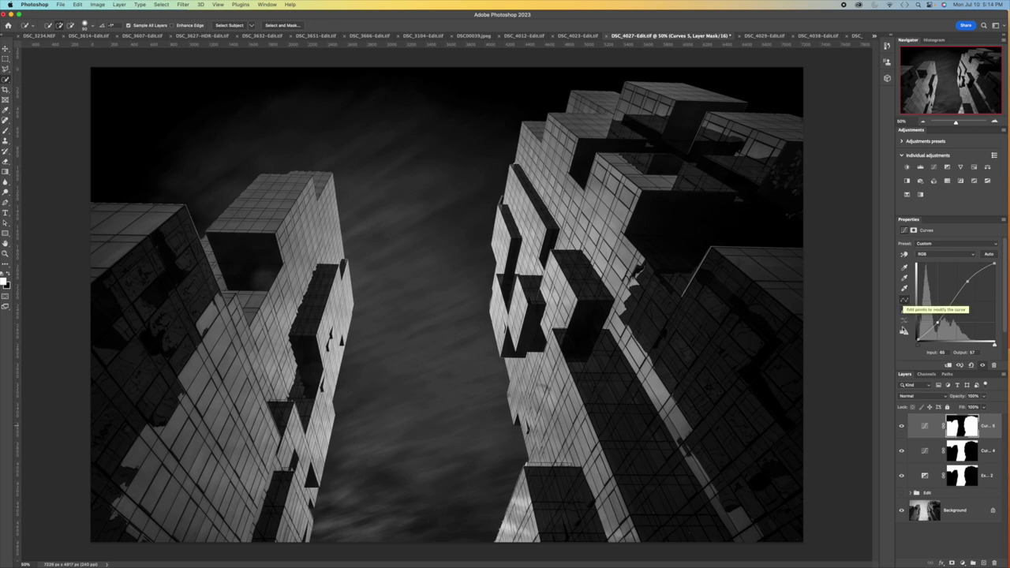
left_click(904, 300)
left_click_drag(900, 479, 903, 425)
left_click_drag(904, 476, 901, 424)
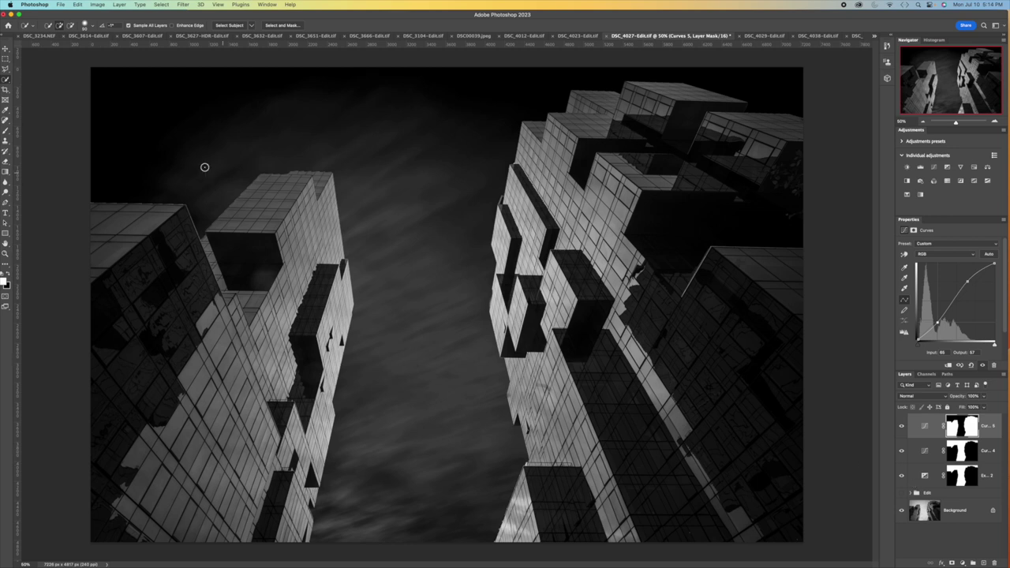
Switch to the Spot Healing Brush tool
left_click(6, 120)
right_click(6, 121)
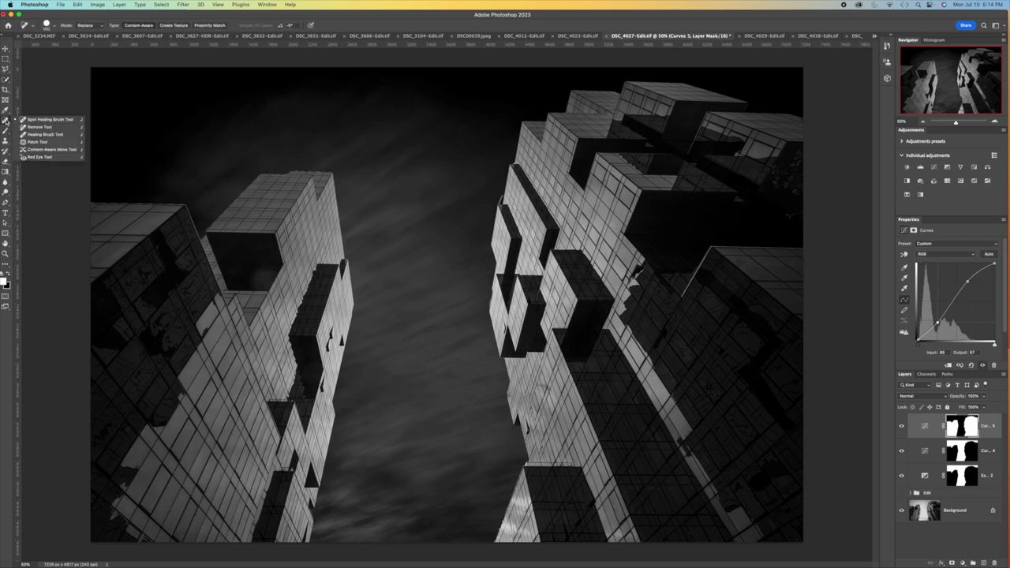
left_click(31, 119)
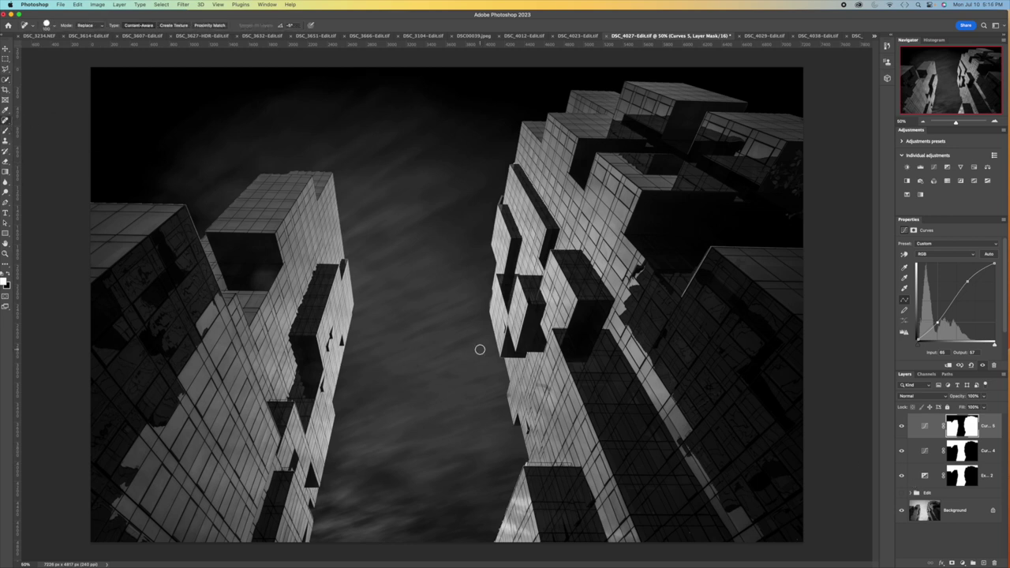